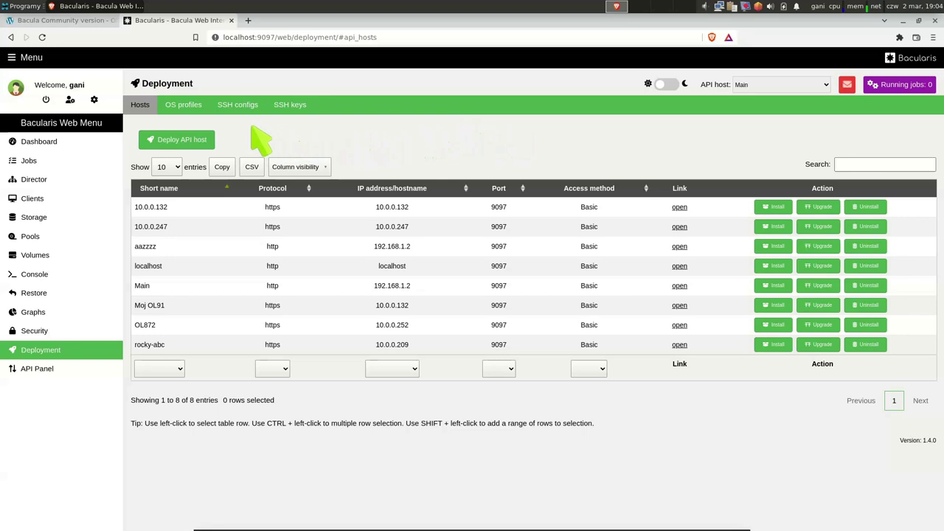
- Start a new OS profile copied from Ubuntu 22.04 Jammy and name it "Ubuntu 22.04 Jammy - FD BACULA.ORG"
left_click(183, 105)
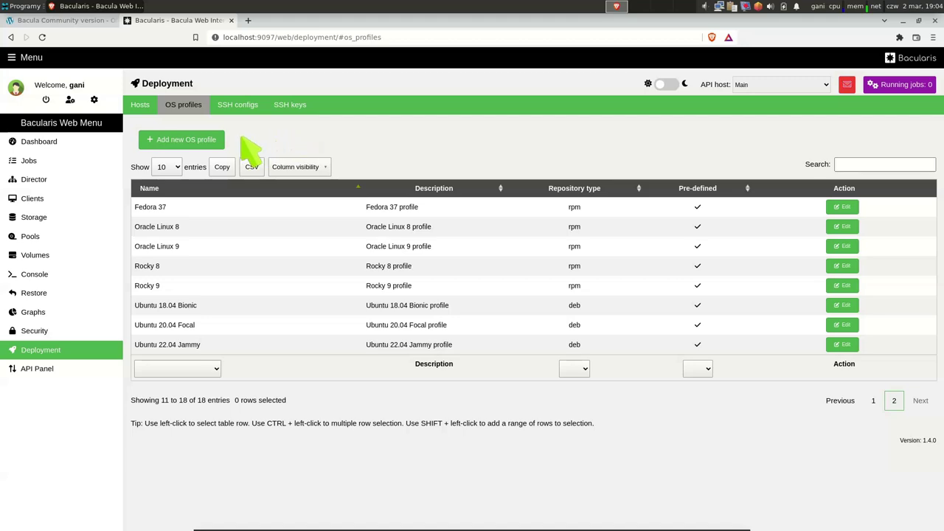
left_click(214, 151)
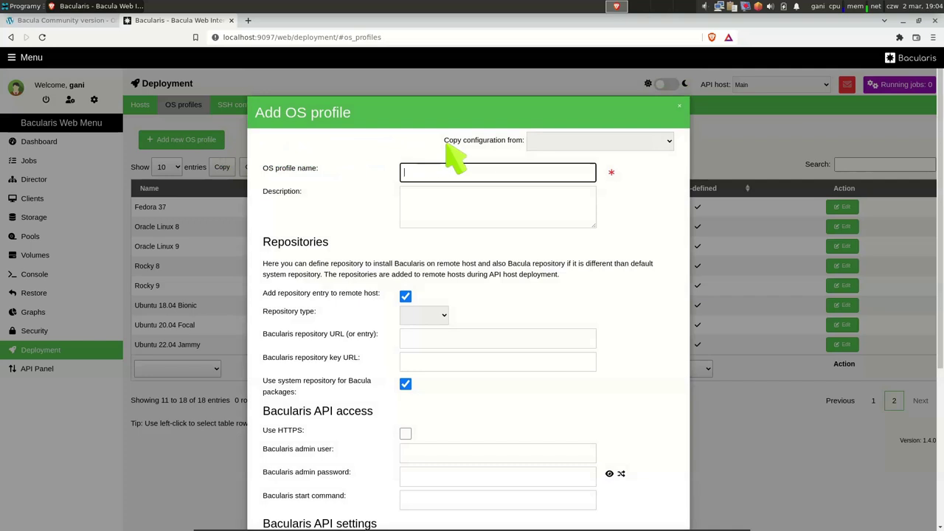
left_click(651, 144)
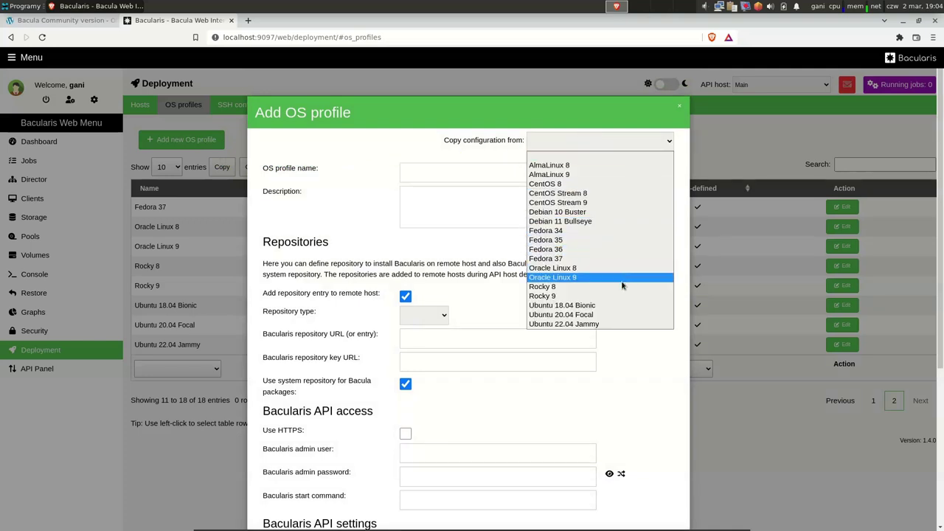
left_click(622, 325)
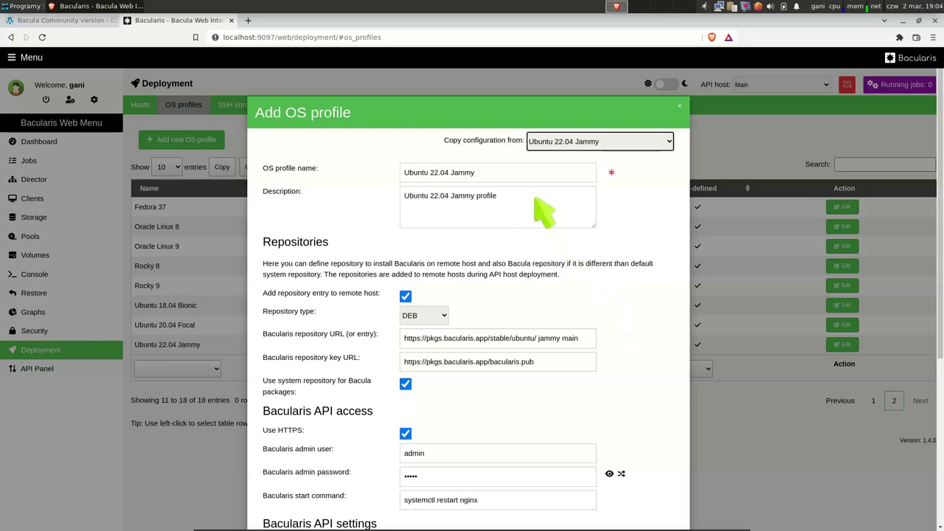
left_click(524, 177)
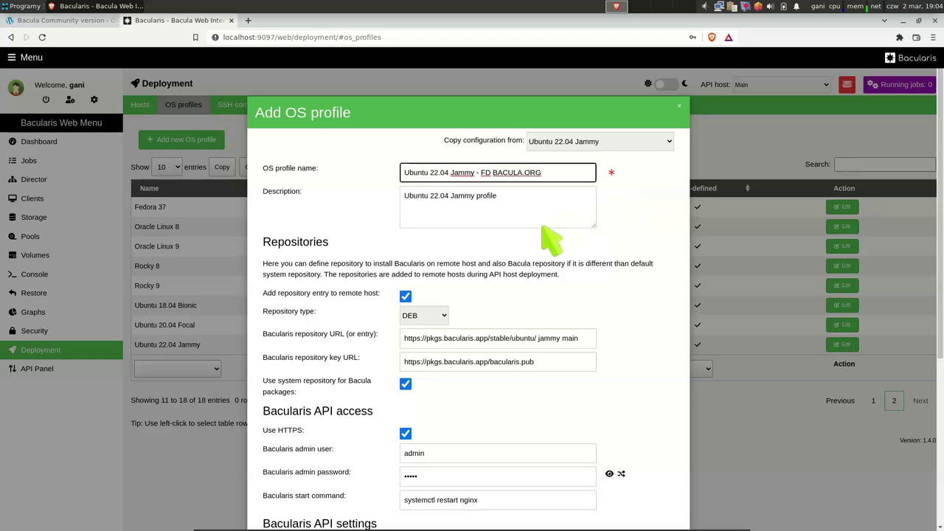
- Disable the system repository for Bacula packages and enter the bacula.org debs/13.0.2 address with its access key, plus "jammy main", as Bacula repository URL
scroll(546, 243, "down", 3)
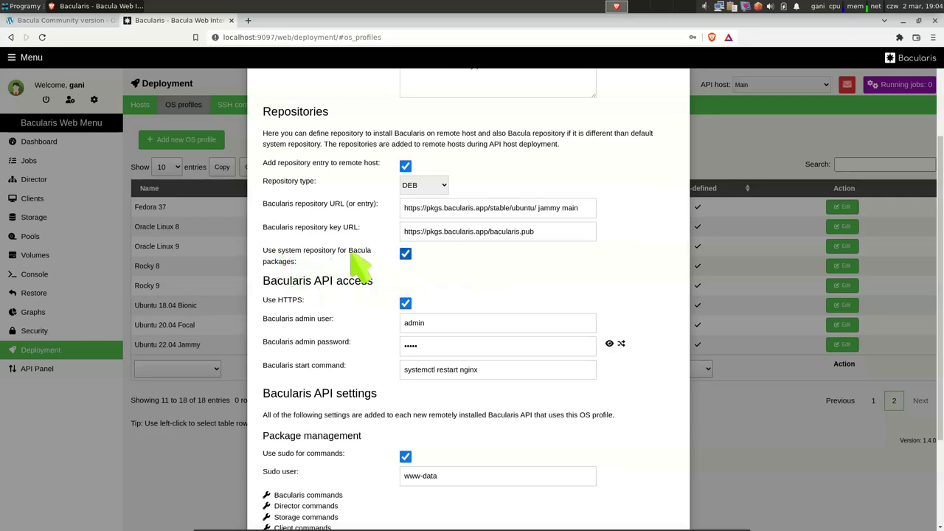
left_click(406, 254)
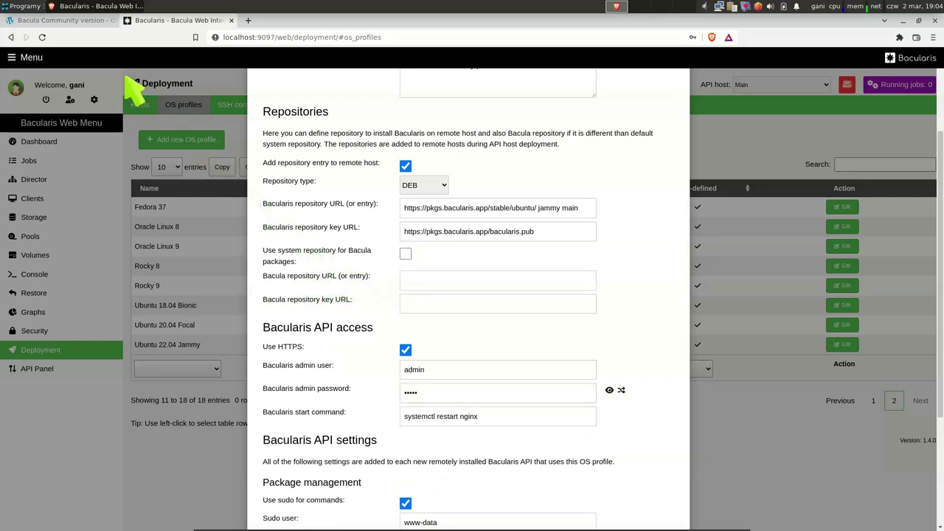
left_click(83, 22)
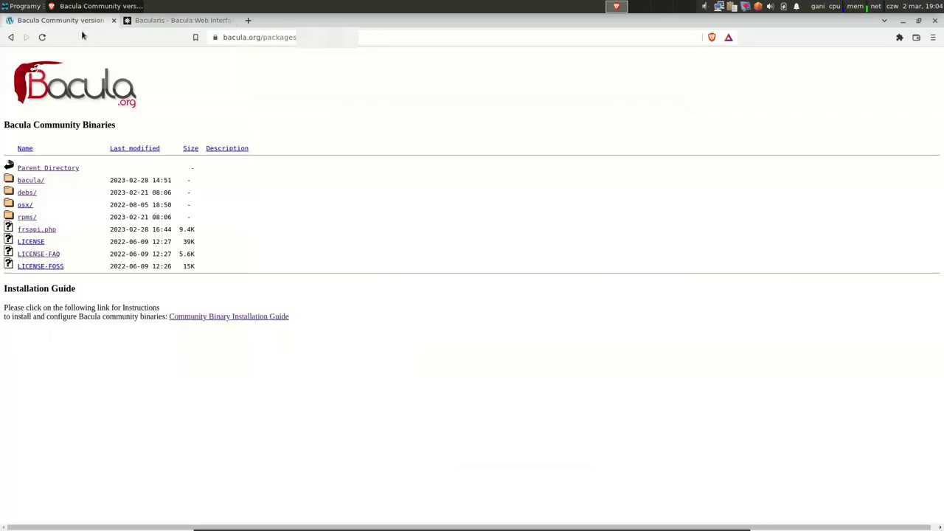
left_click(26, 193)
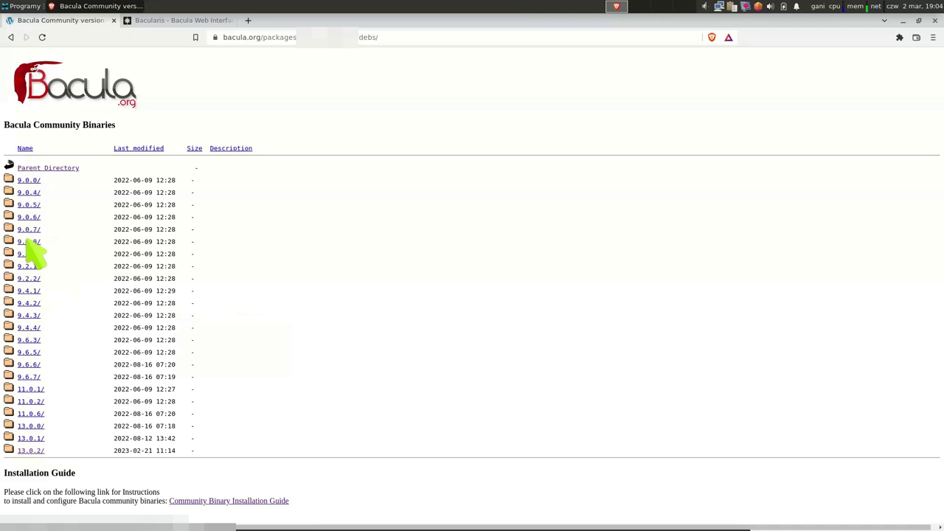
left_click(31, 451)
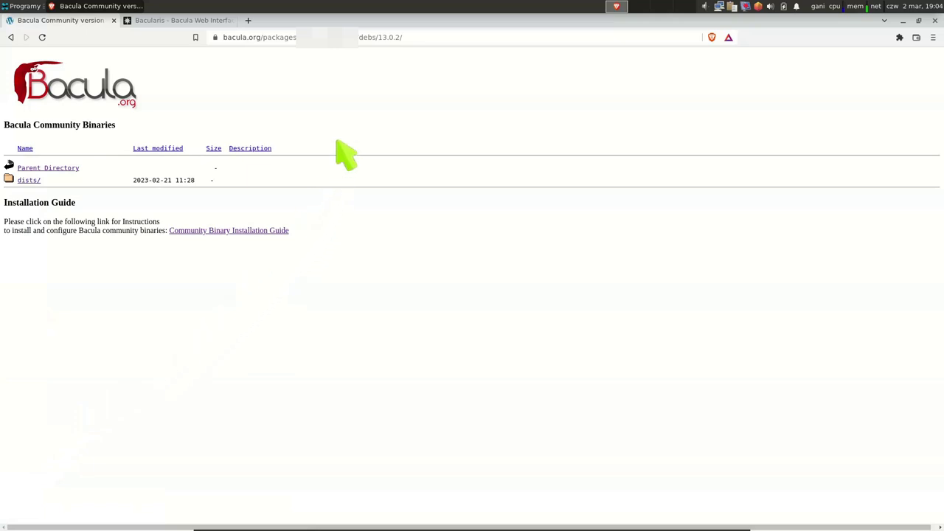
left_click(364, 37)
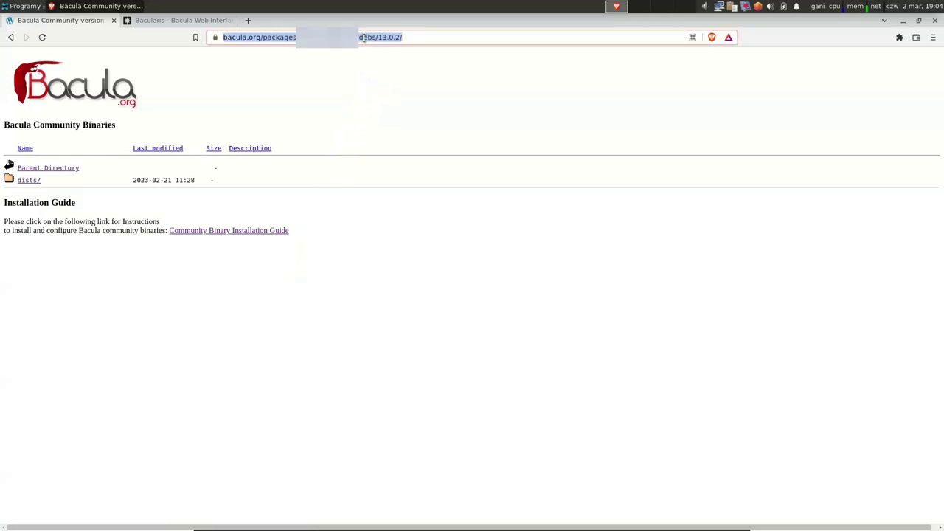
left_click(184, 20)
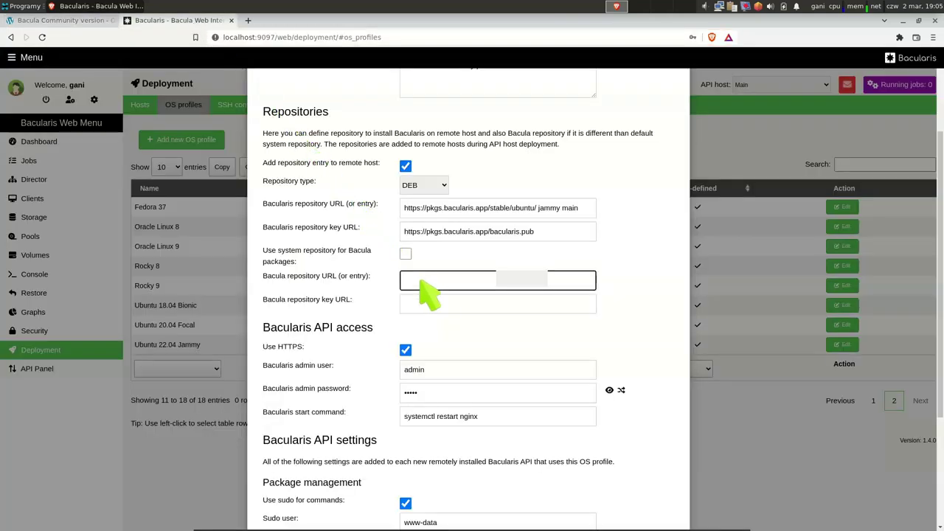
key("ctrl+v")
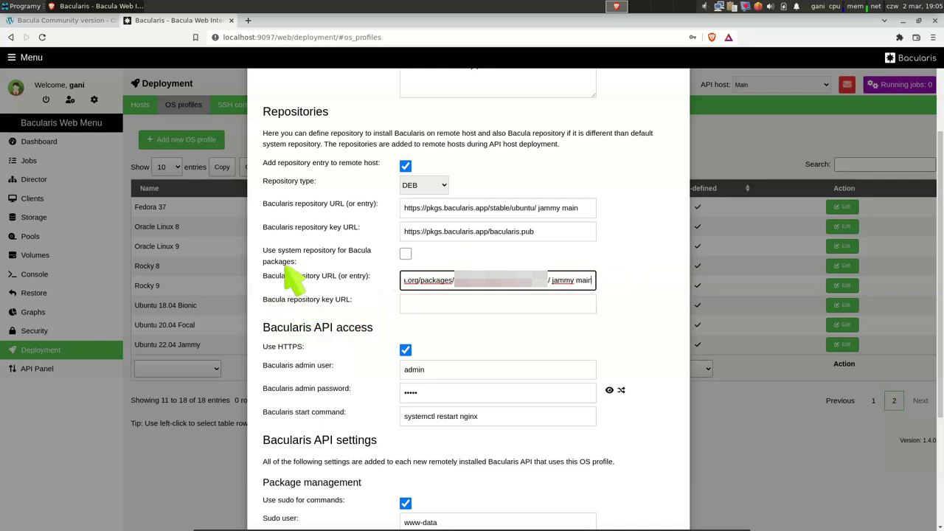
- Open the Community Binary Installation Guide and follow the GPG key link in its Debian installation section
left_click(78, 22)
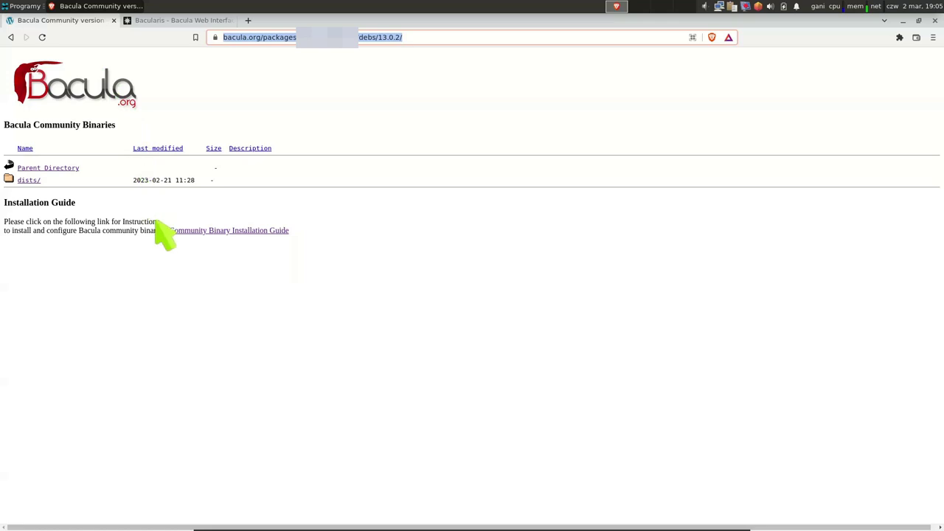
middle_click(241, 233)
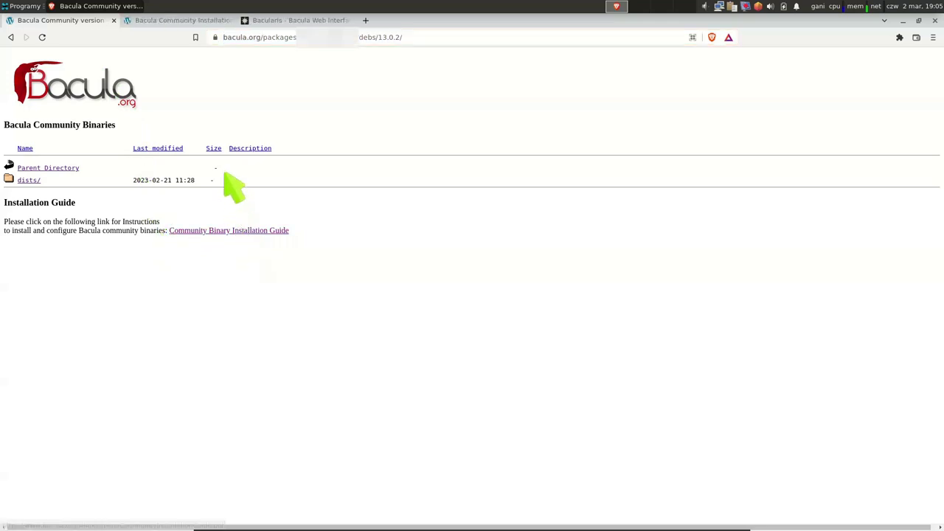
left_click(195, 22)
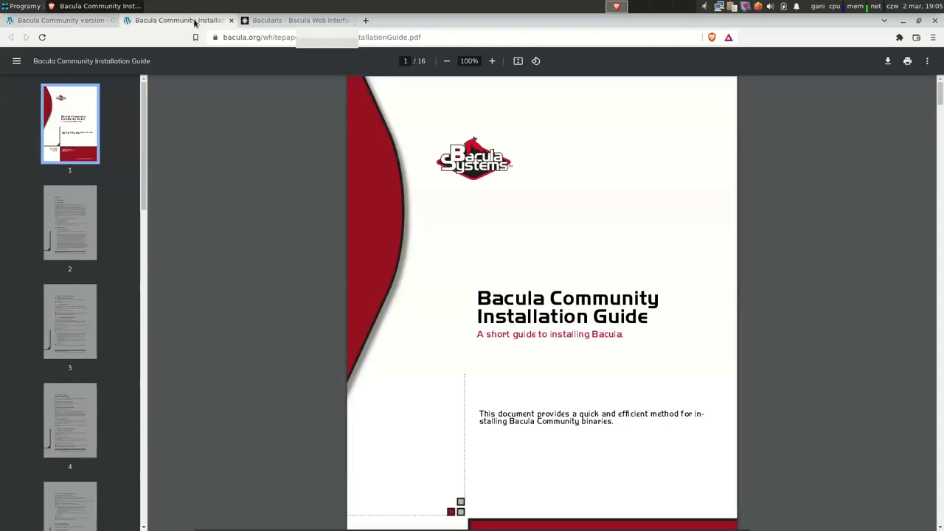
scroll(468, 310, "down", 5)
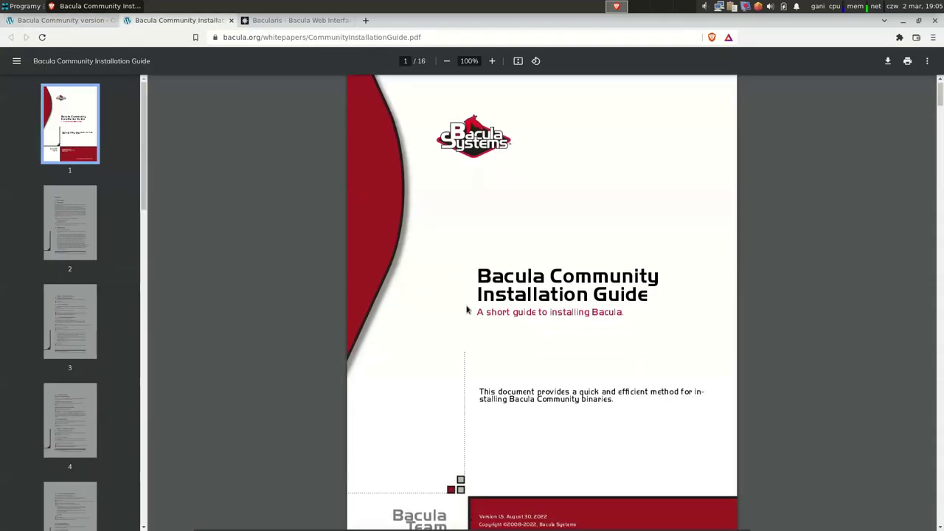
scroll(495, 326, "down", 5)
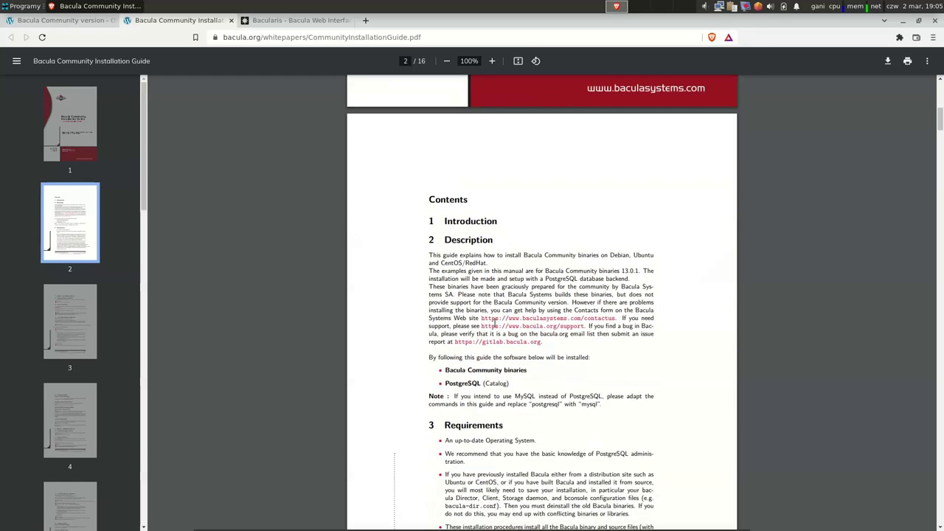
scroll(494, 324, "down", 5)
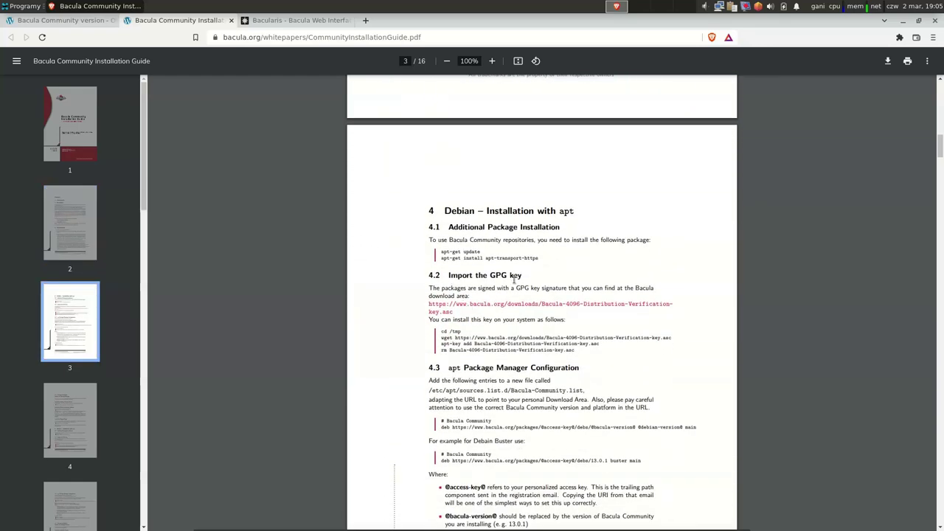
left_click(504, 301)
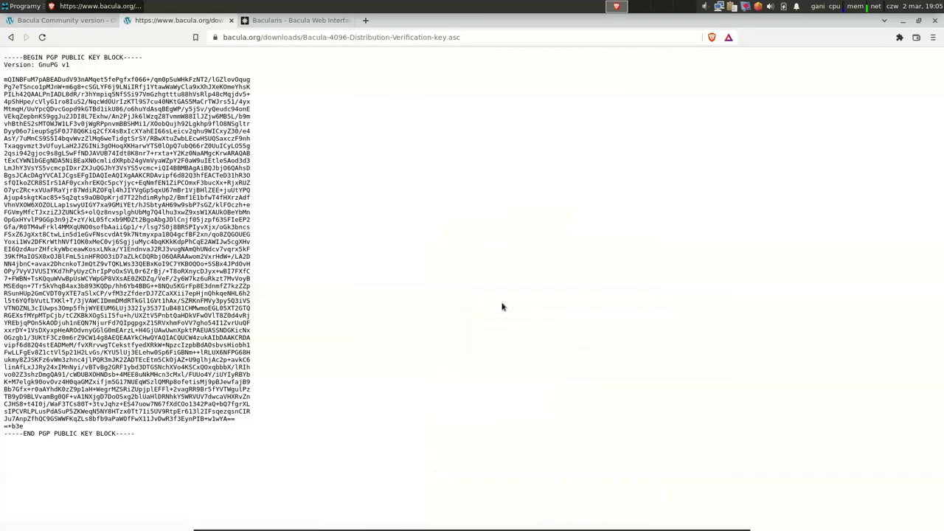
- Copy the address of Bacula-4096-Distribution-Verification-key.asc into the profile's Bacula repository key URL
left_click(331, 41)
key("ctrl+c")
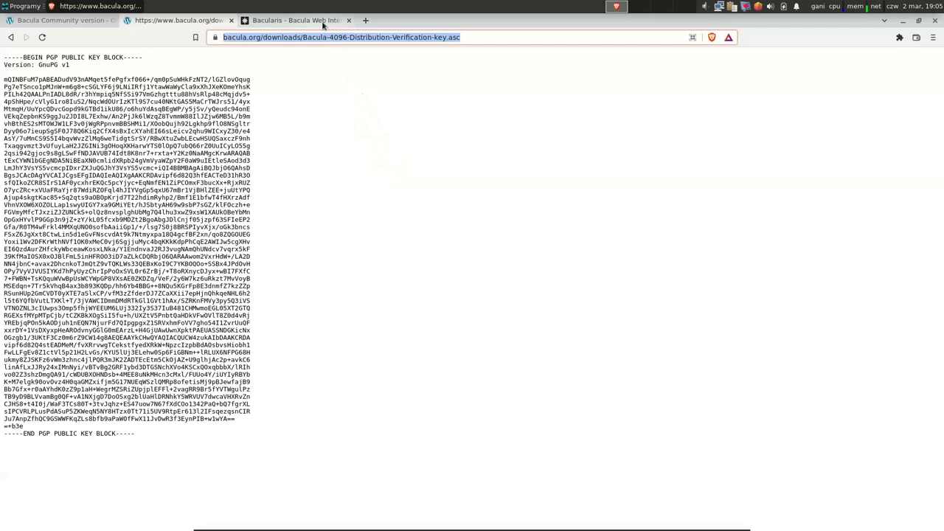
left_click(295, 20)
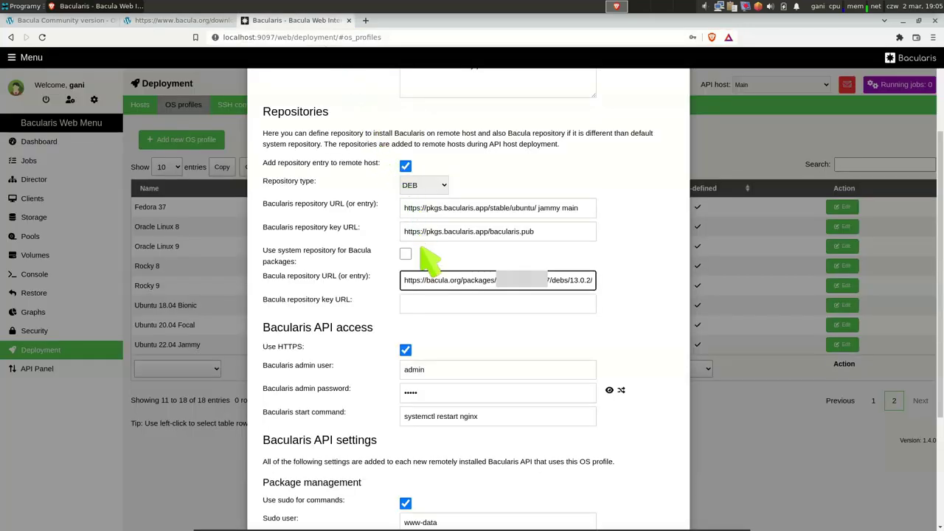
left_click(430, 304)
key("ctrl+v")
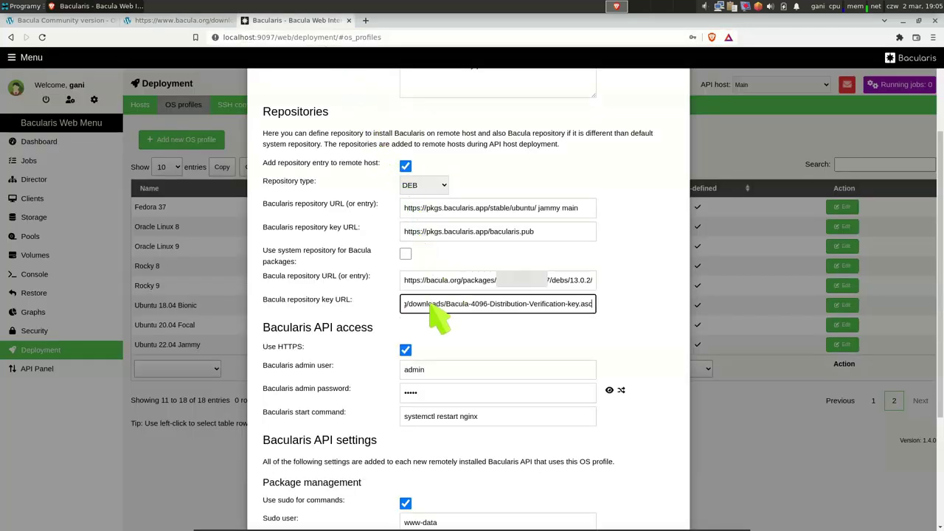
- Set the Bacularis admin user to aaaa and enter the Bacularis admin password
scroll(439, 317, "down", 1)
left_click(445, 321)
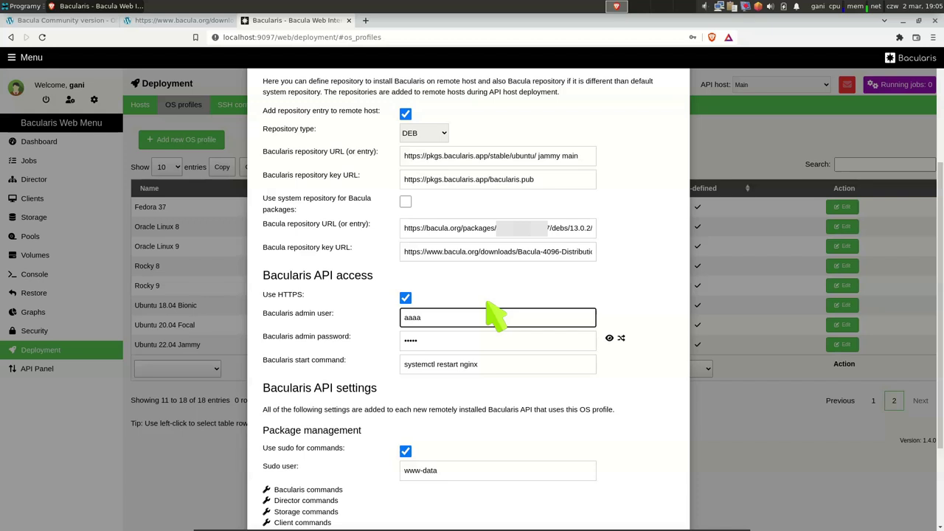
left_click(466, 341)
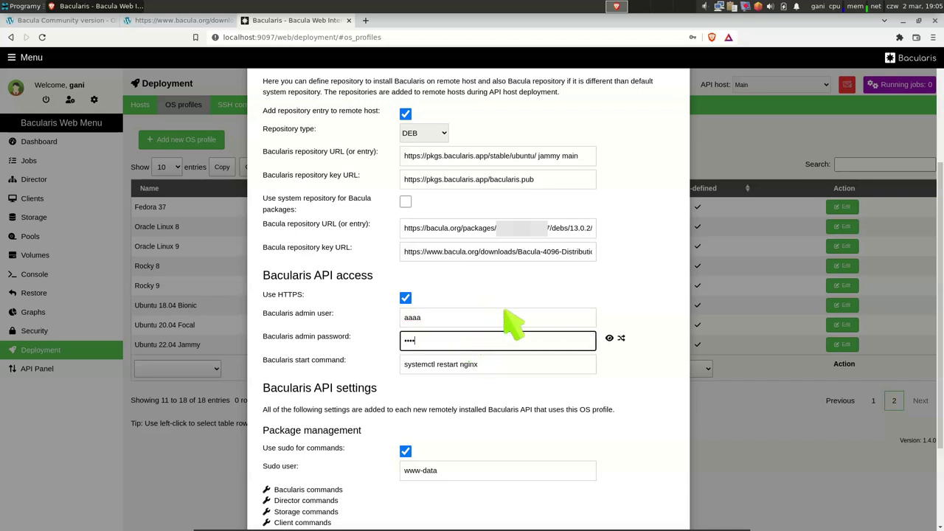
- Replace bacula-fd with bacula-client in the client installation, upgrade, removal, info and enable commands
scroll(513, 325, "down", 3)
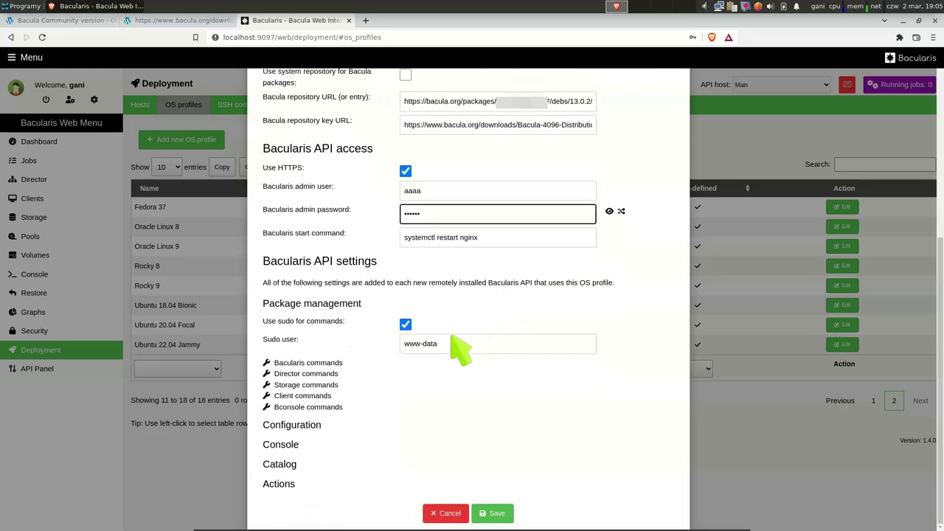
left_click(318, 397)
scroll(325, 409, "down", 3)
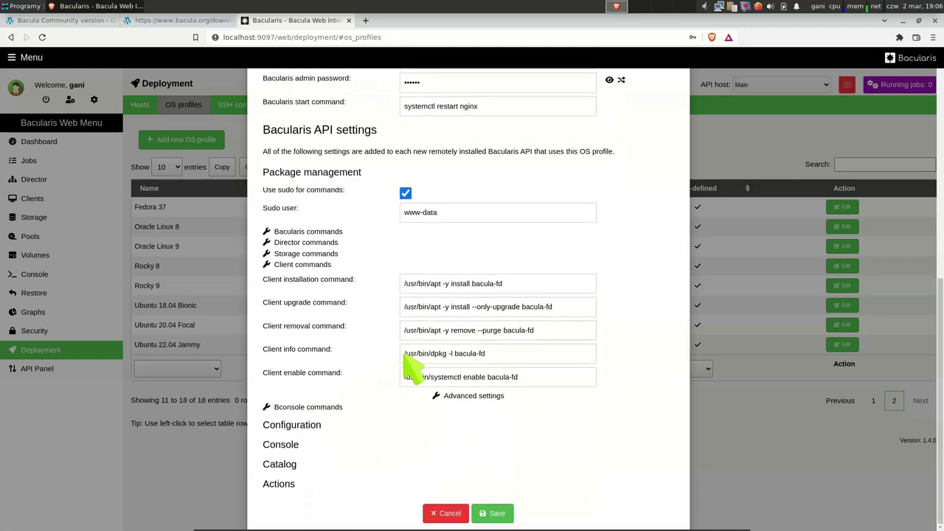
left_click(509, 285)
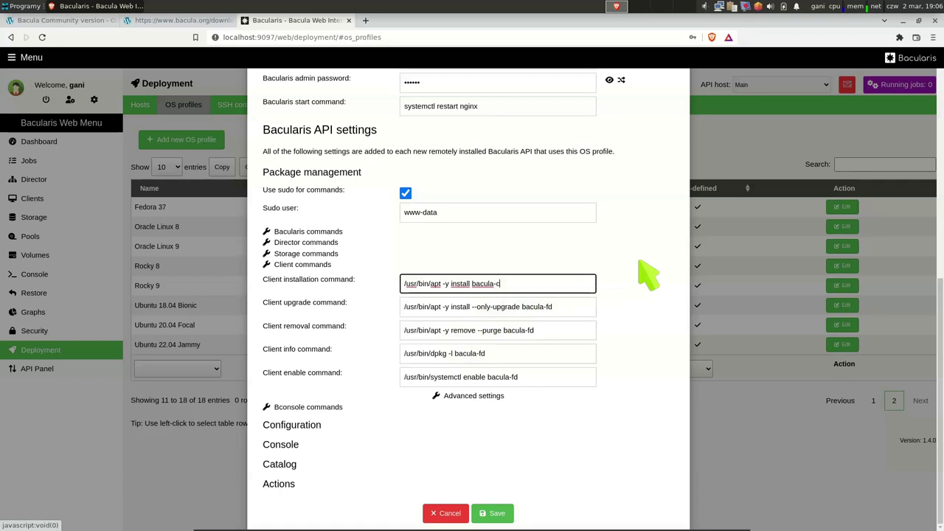
left_click(583, 307)
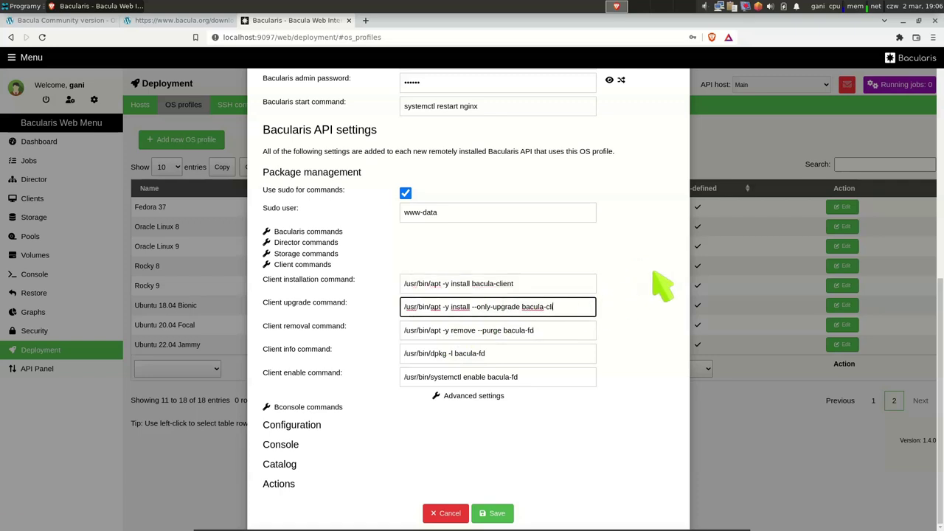
left_click(557, 333)
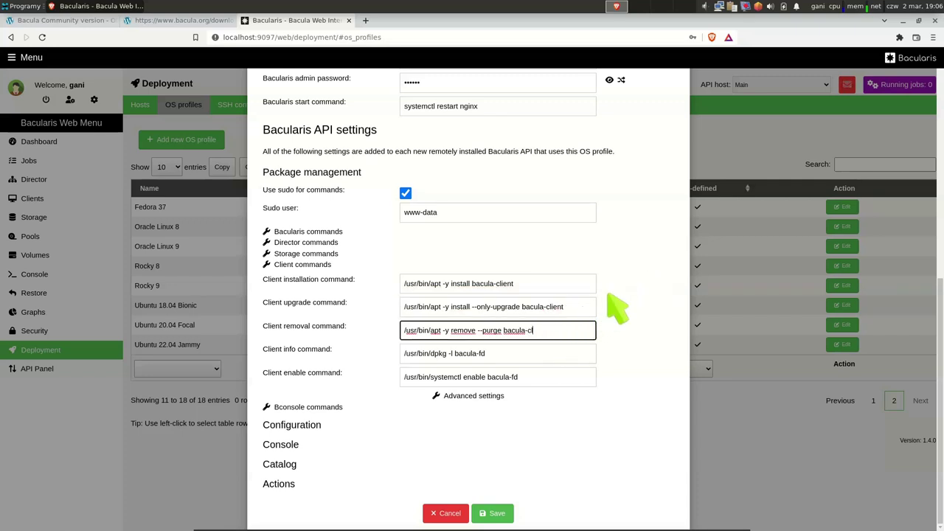
left_click(536, 351)
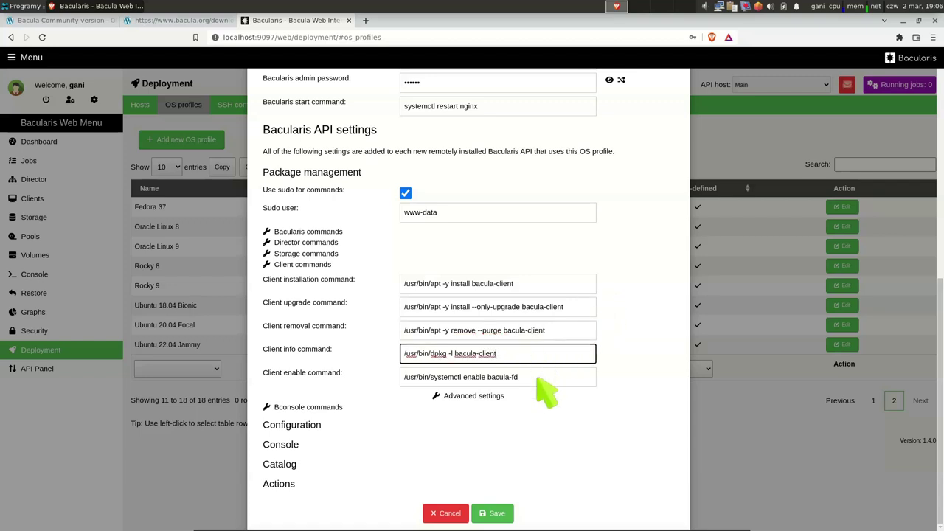
left_click(548, 380)
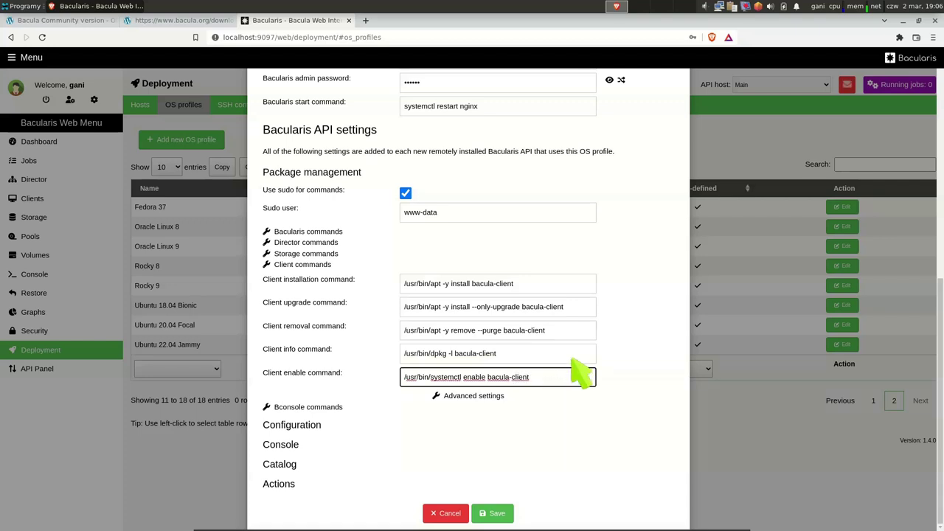
- In the advanced client settings, change the post-install command's arguments after set_bacula_perm.sh to "/opt/bacula/etc www-data"
left_click(467, 398)
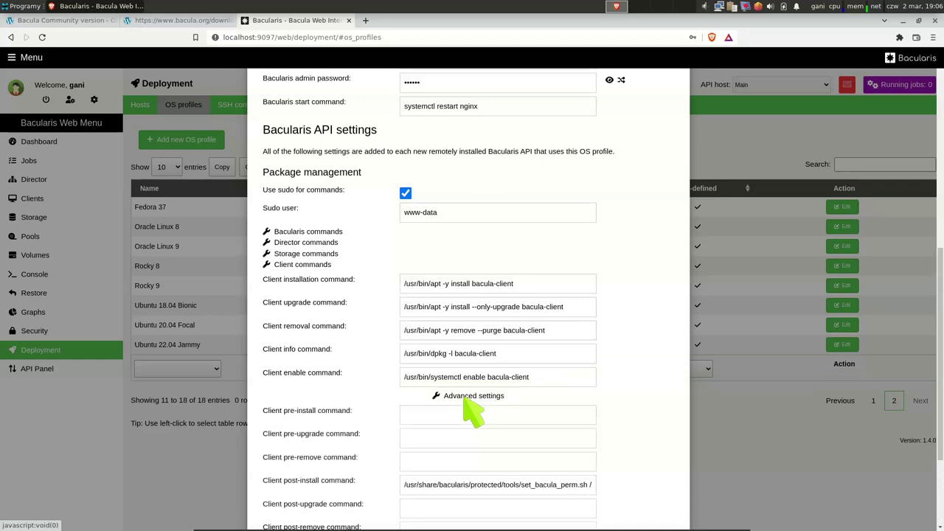
scroll(474, 415, "down", 4)
left_click(500, 357)
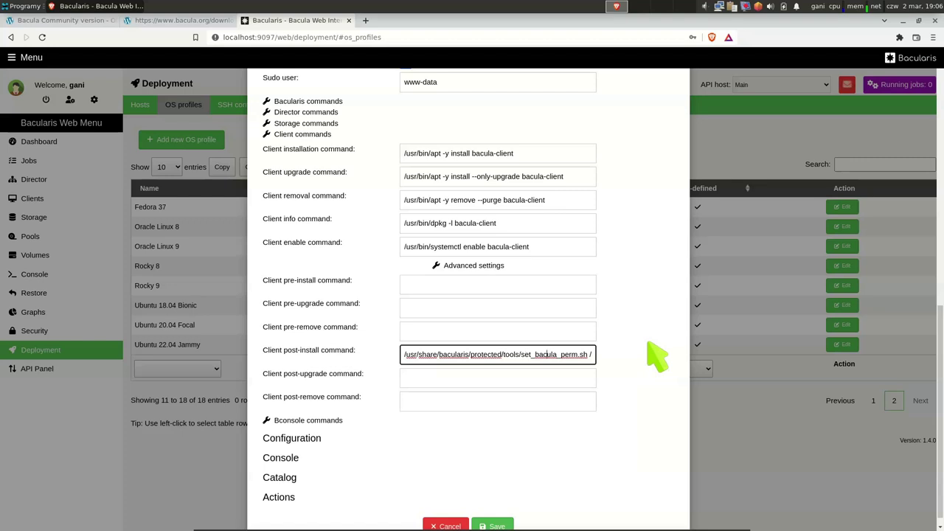
type("etc/bacula www-data")
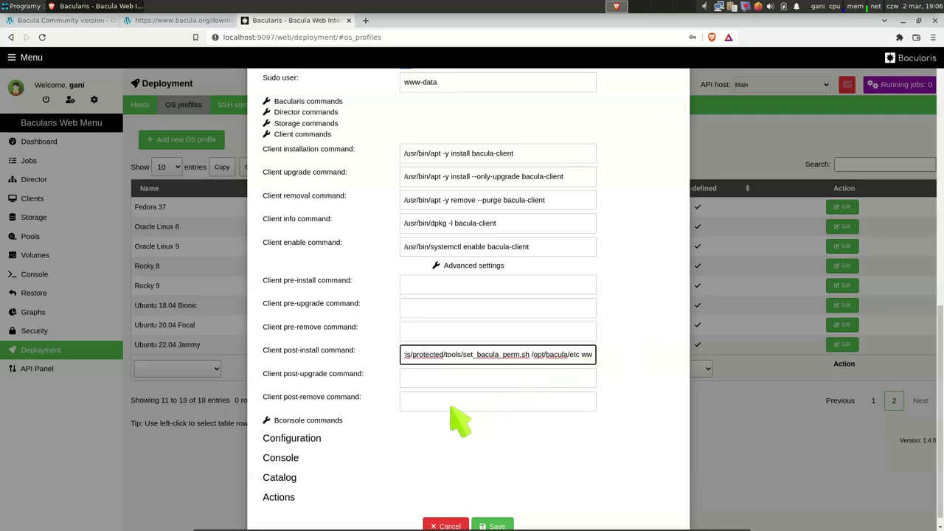
- In the profile's configuration, set the Bfdjson binary path to /opt/bacula/bin/bfdjson and the main Client config path to /opt/bacula/etc/bacula-fd.conf, and save the profile
scroll(420, 410, "down", 1)
left_click(313, 428)
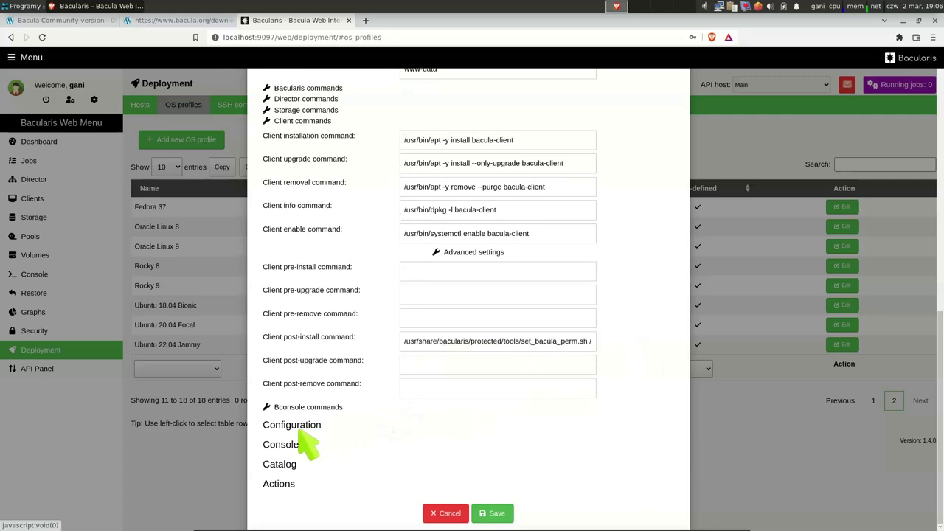
scroll(322, 441, "down", 5)
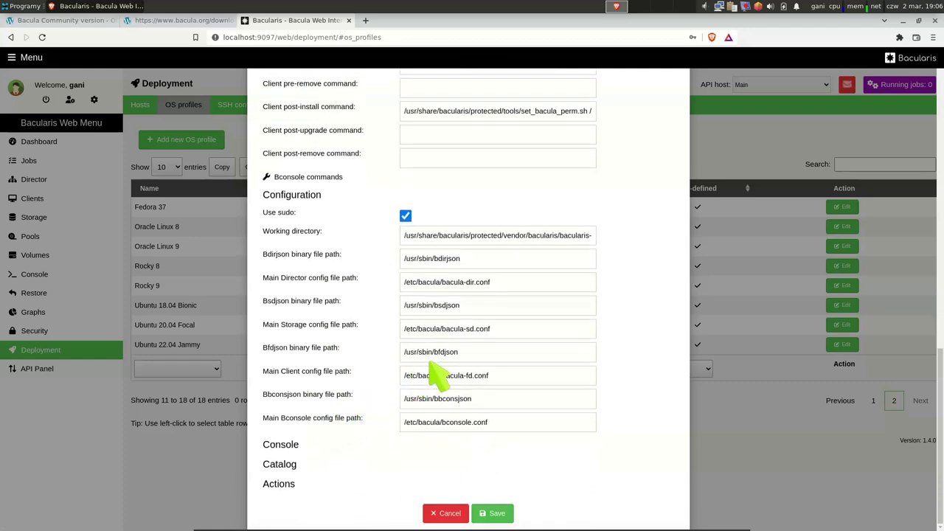
left_click(467, 352)
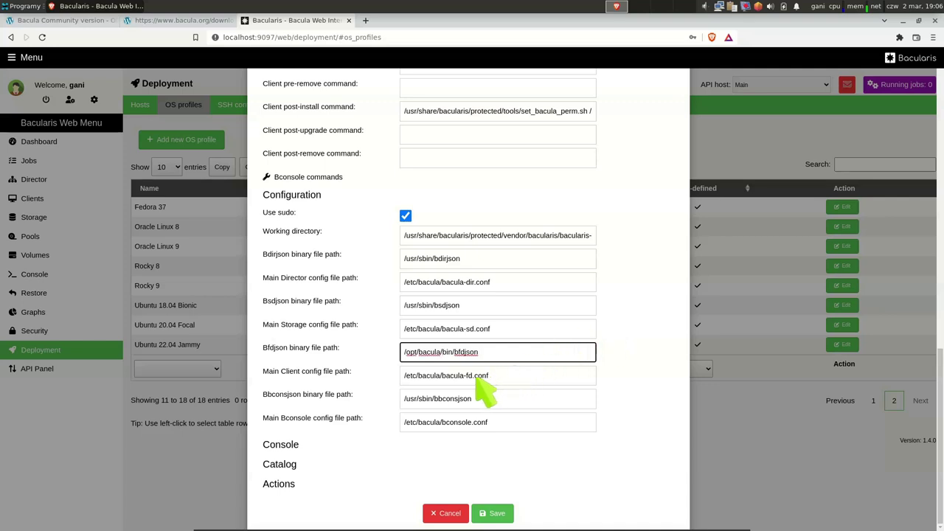
left_click(419, 377)
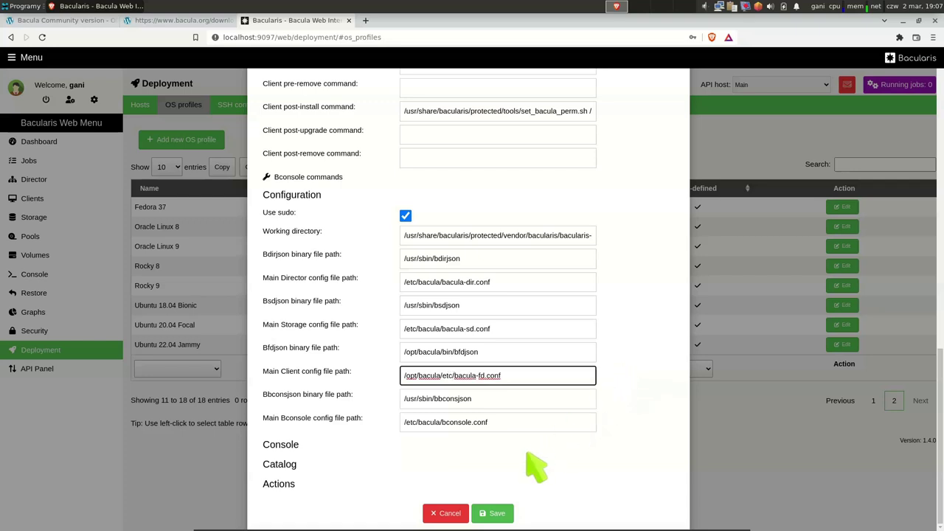
left_click(492, 513)
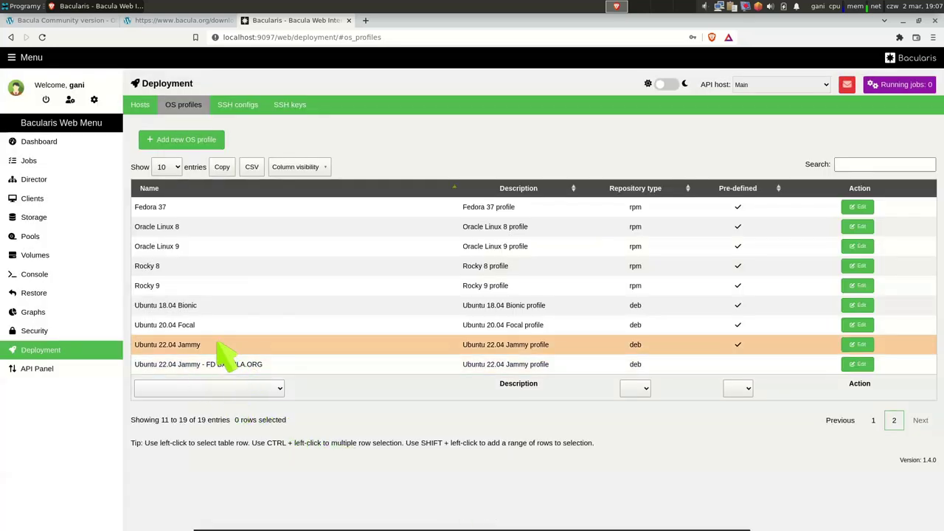
- Start a new API host deployment for 10.0.0.189 using the OS profile "Ubuntu 22.04 Jammy - FD BACULA.ORG"
left_click(143, 105)
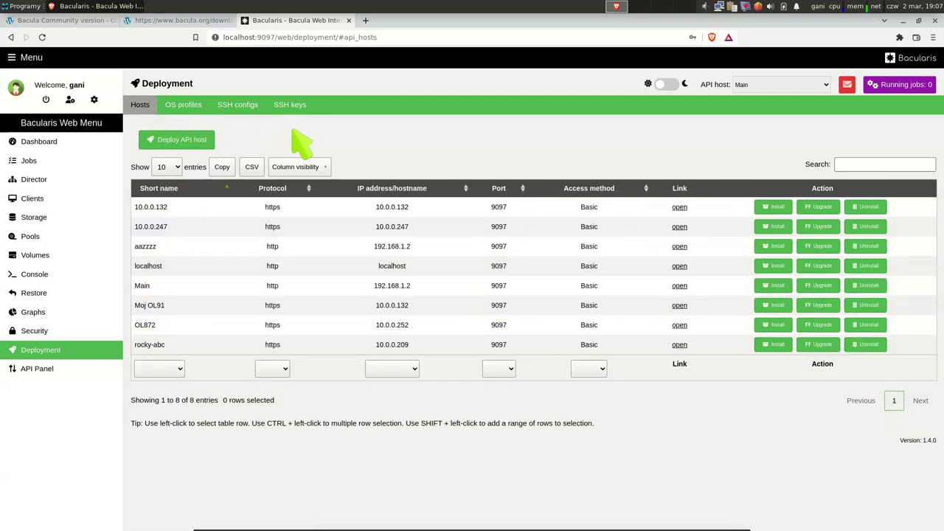
left_click(209, 144)
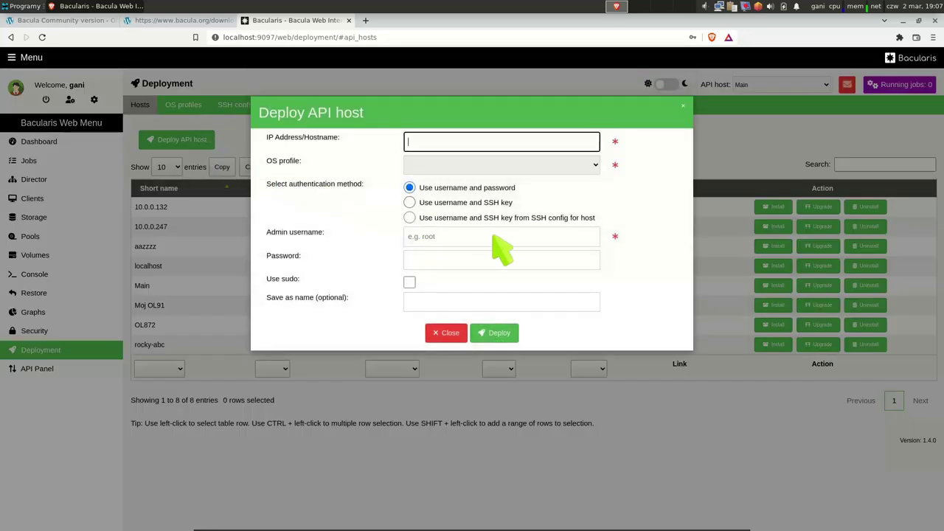
type("10.0.0.189")
left_click(580, 167)
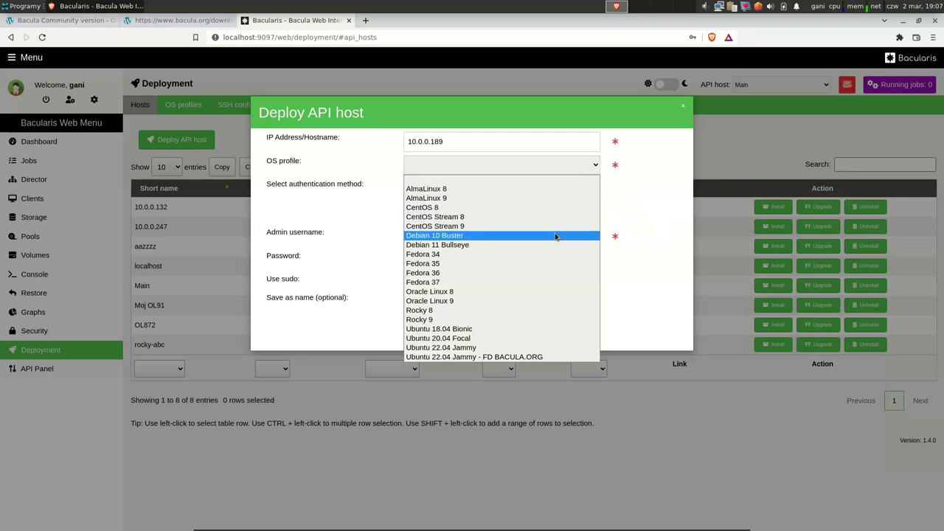
left_click(533, 357)
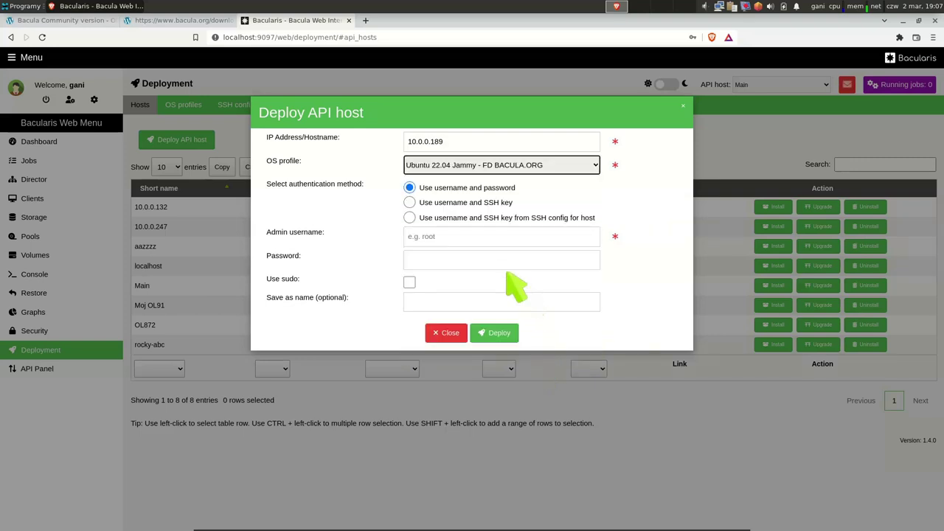
- Enter the host's admin username and password, and enable the use of sudo
left_click(477, 236)
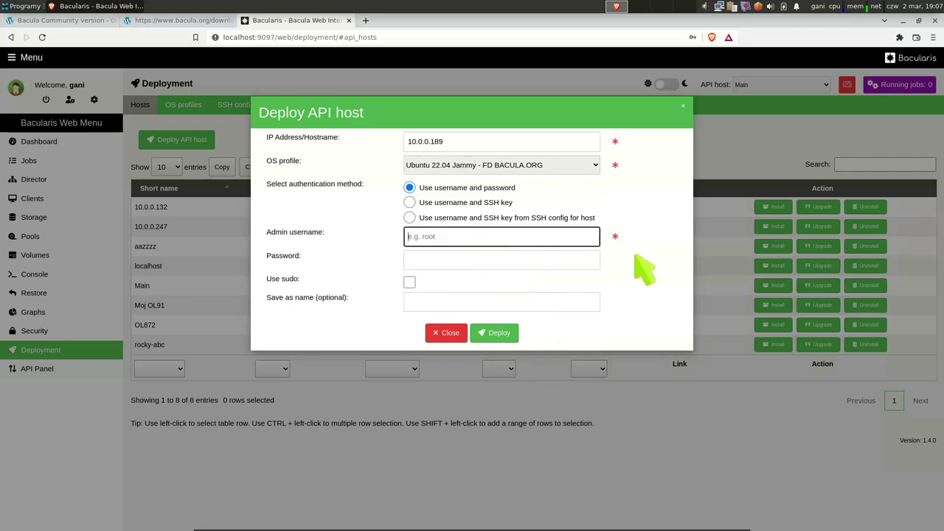
type("gani")
left_click(590, 261)
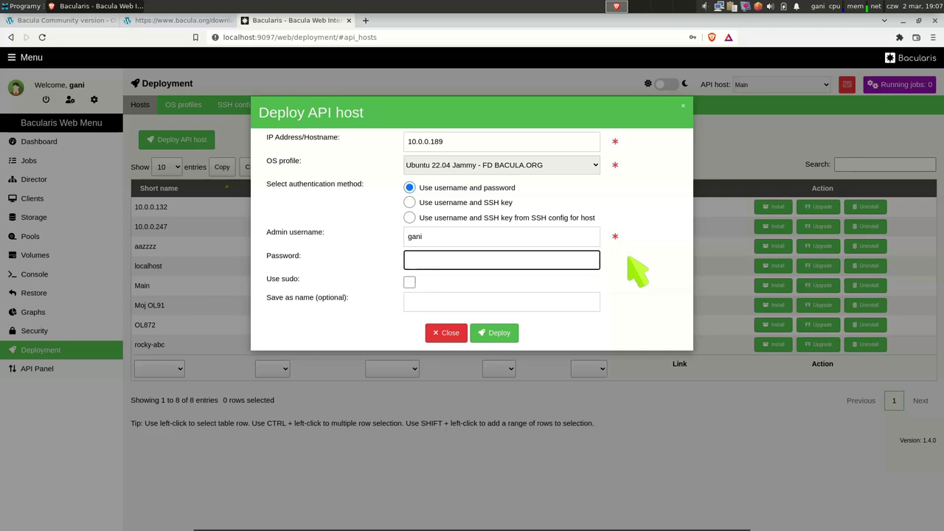
type("********")
left_click(410, 283)
left_click(409, 283)
- Set the host's saved name to MY UBUNTU 2204 FD and deploy it
left_click(489, 301)
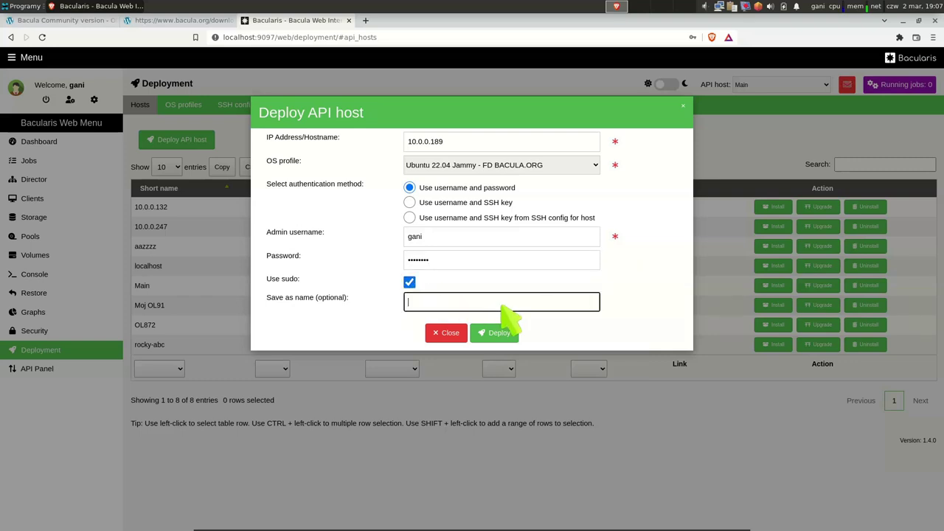
type("MY UBUNTU 2204 FD")
left_click(507, 339)
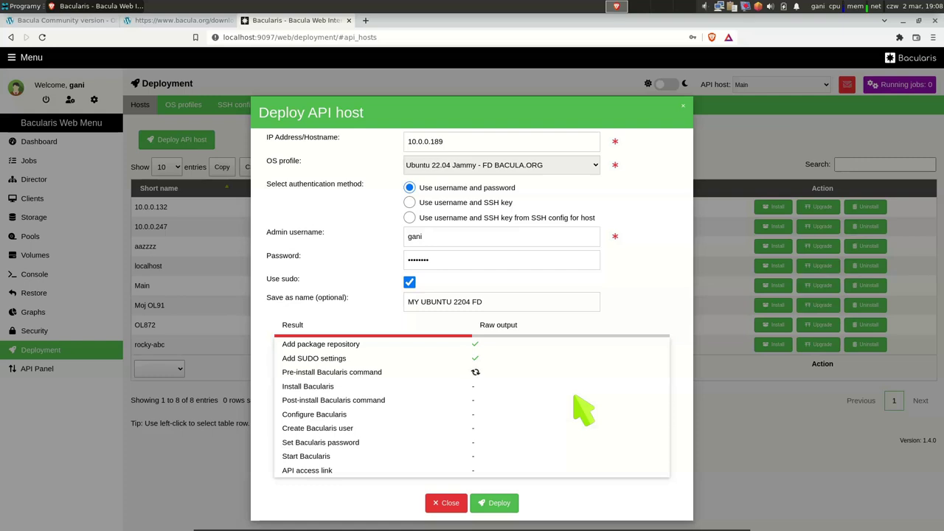
- Review the deployment's raw output and step results, and close the deployment window once it finishes
left_click(573, 335)
scroll(576, 362, "down", 3)
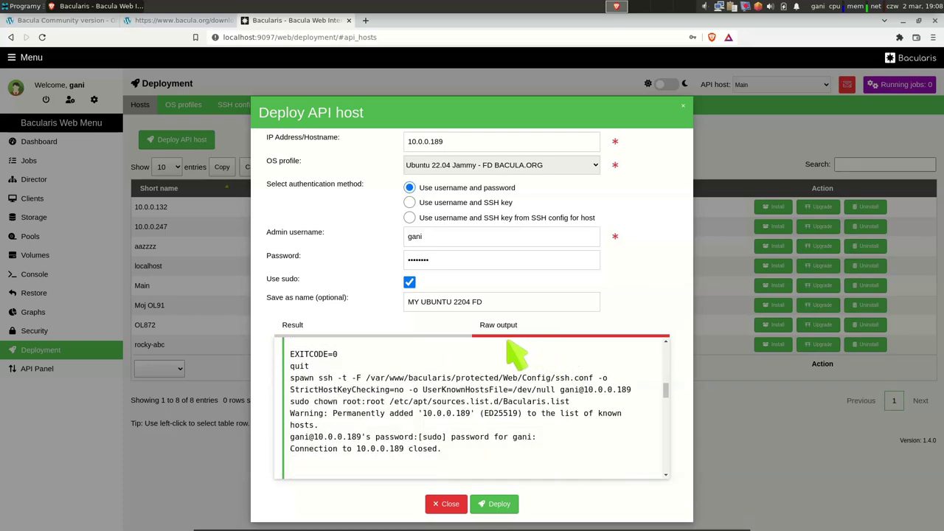
left_click(362, 330)
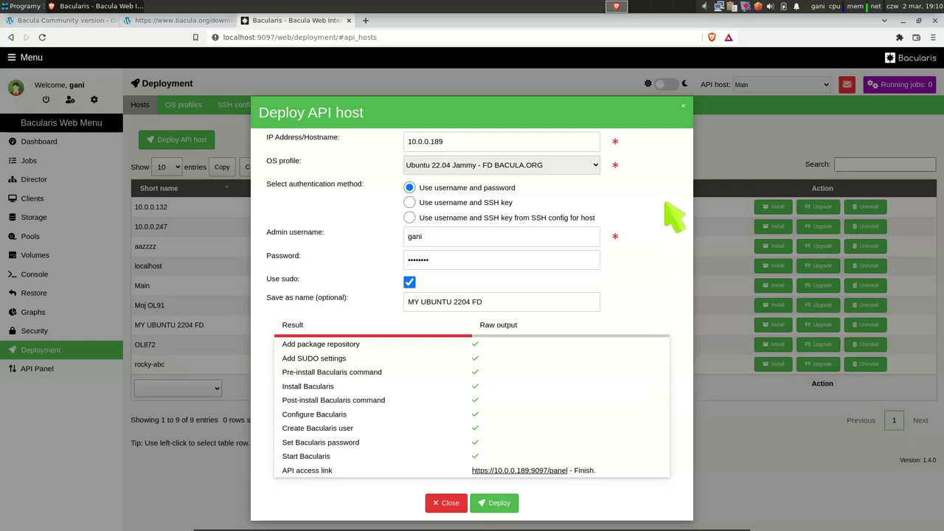
left_click(683, 105)
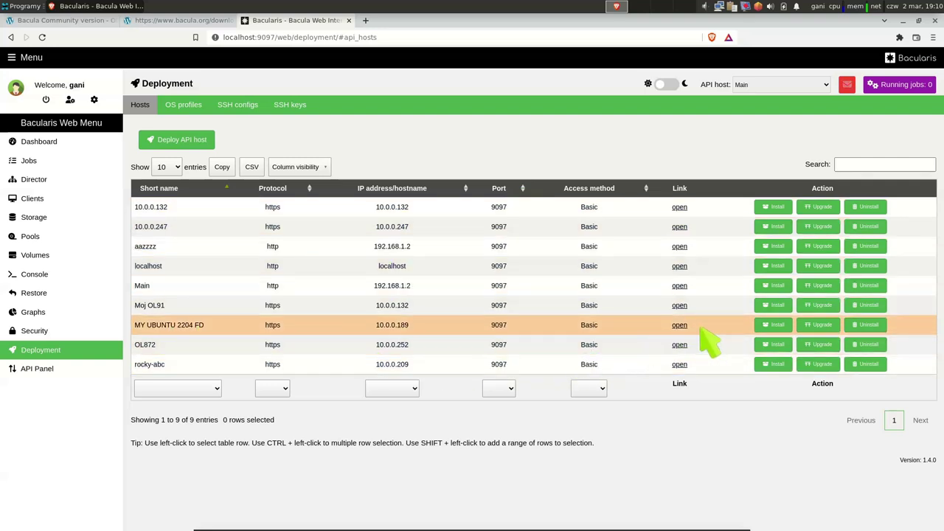
- Install the Client component on the MY UBUNTU 2204 FD host, adding it to the current Director, and close the installation window
left_click(775, 326)
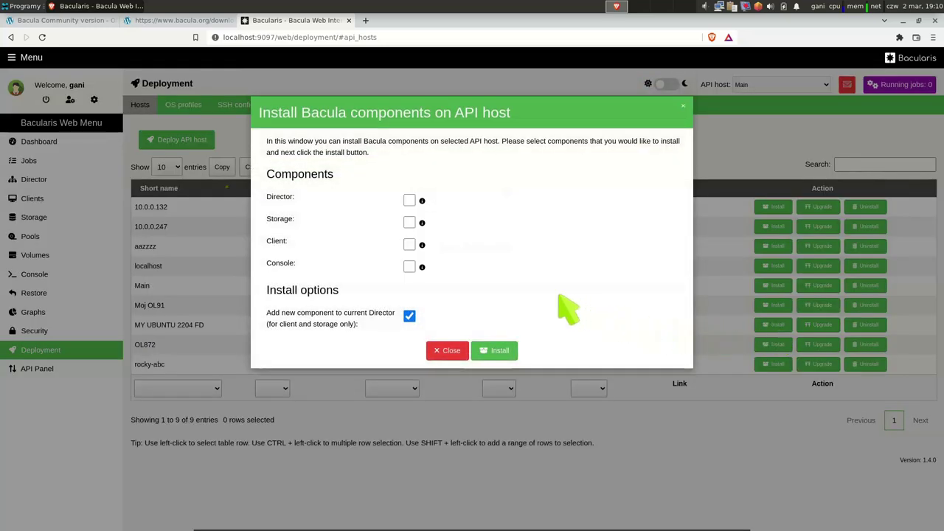
left_click(409, 244)
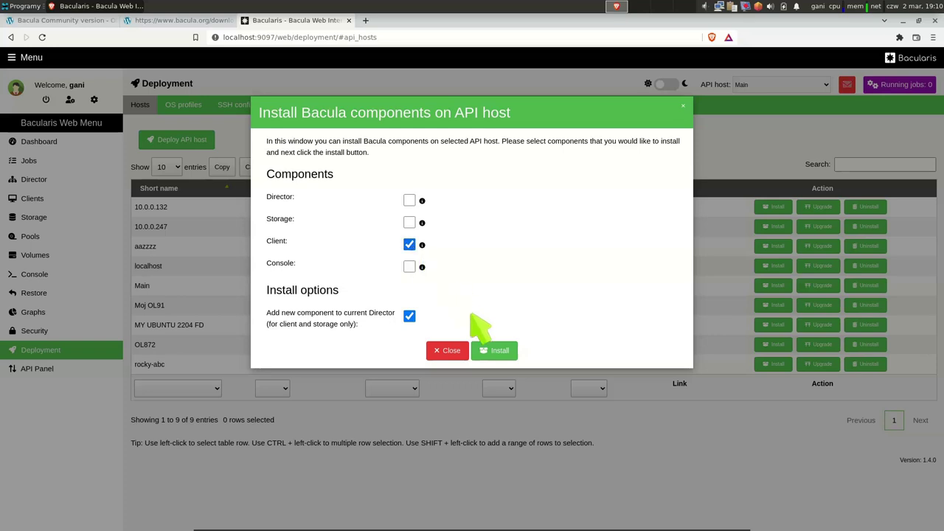
left_click(499, 352)
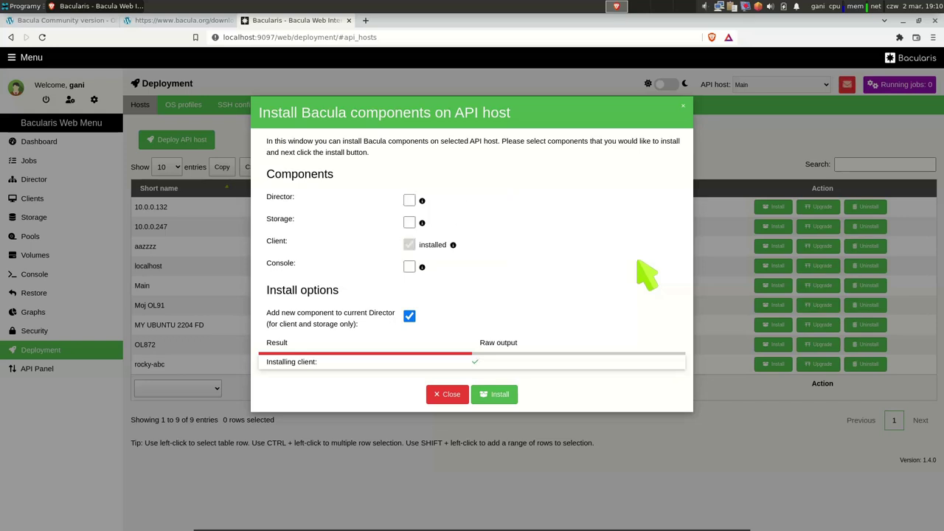
left_click(683, 105)
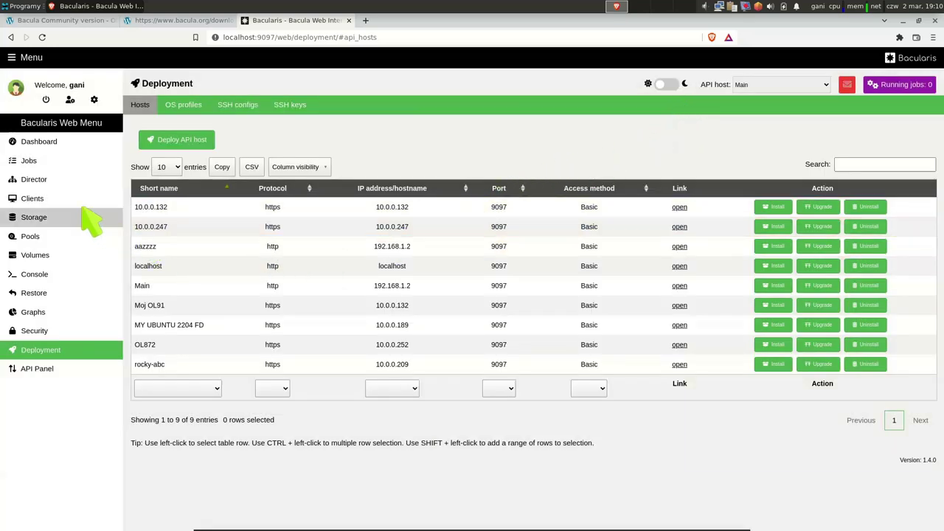
- Open the details of the client MY UBUNTU 2204 FD-fd and request its status
left_click(37, 201)
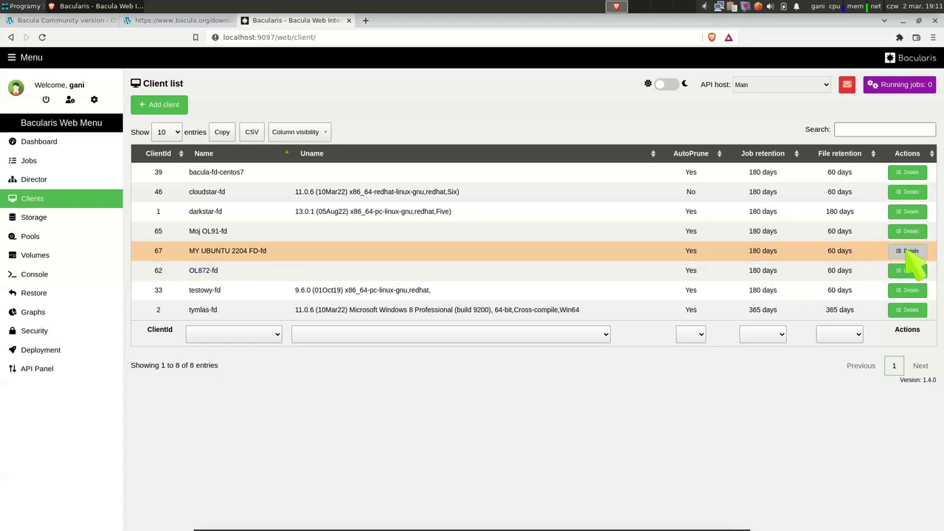
left_click(911, 252)
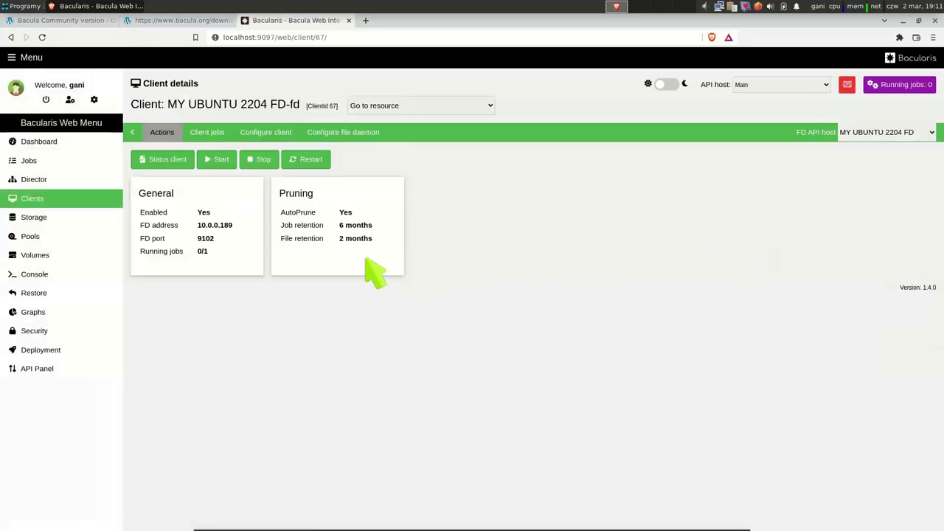
left_click(174, 166)
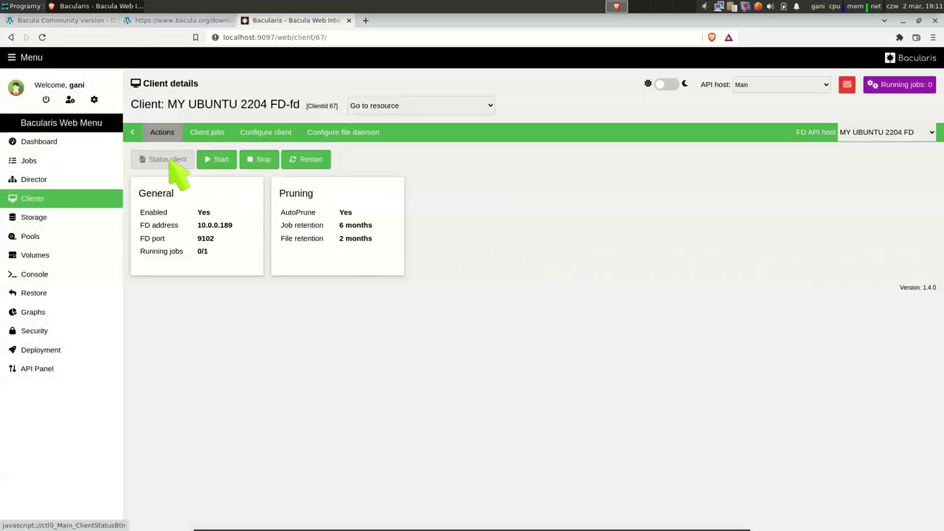